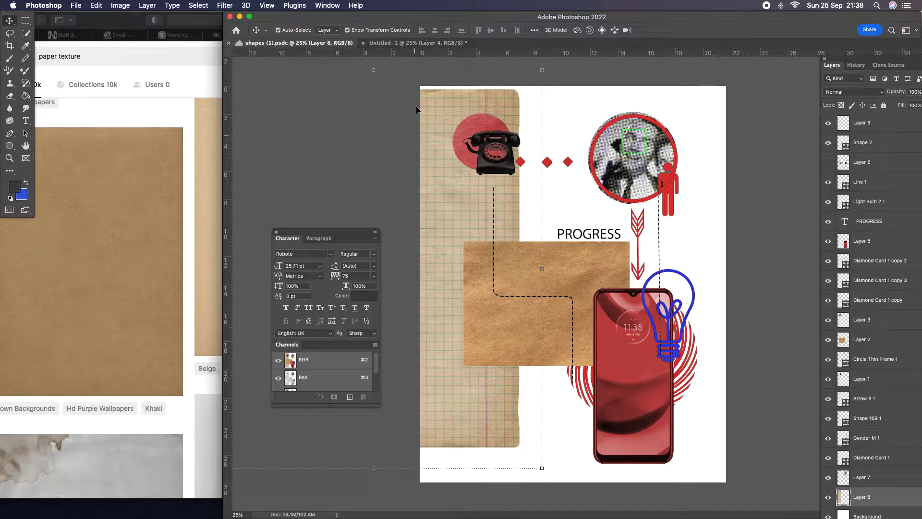
Step: Open the plain brown paper texture from the Unsplash results in Safari as an image and bring it into the Untitled-1 Photoshop document
click(412, 43)
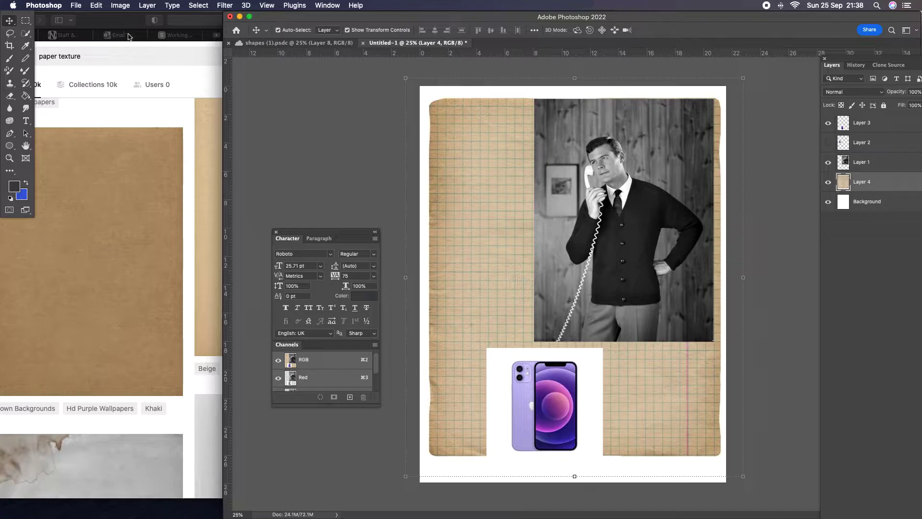
drag(119, 22, 147, 19)
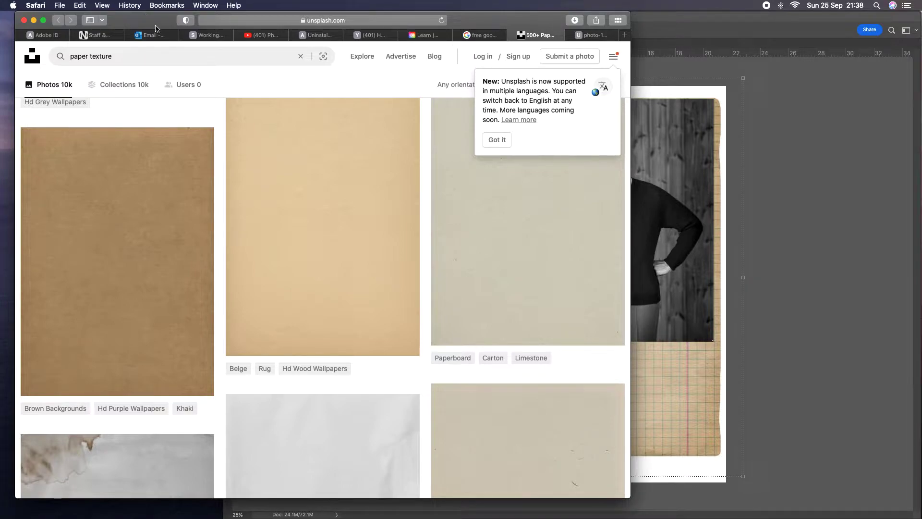
right_click(143, 241)
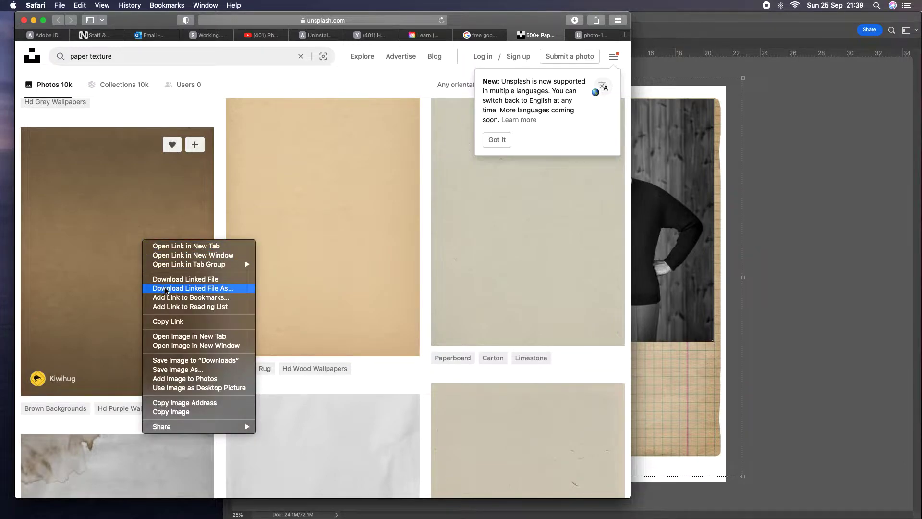
click(178, 337)
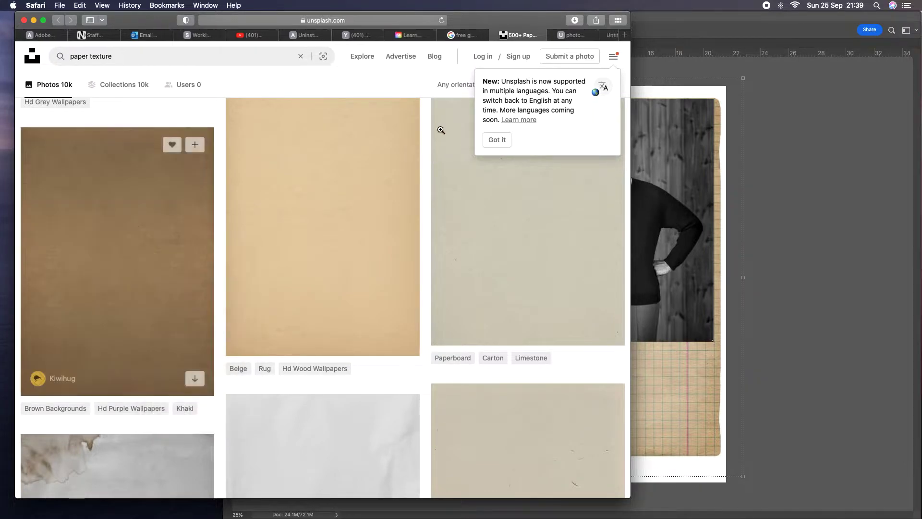
click(549, 37)
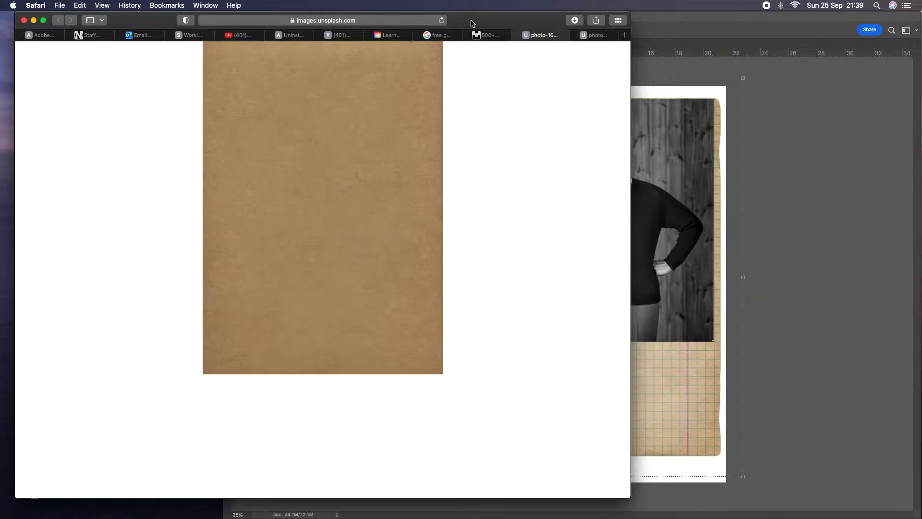
drag(473, 23, 389, 23)
drag(288, 138, 626, 300)
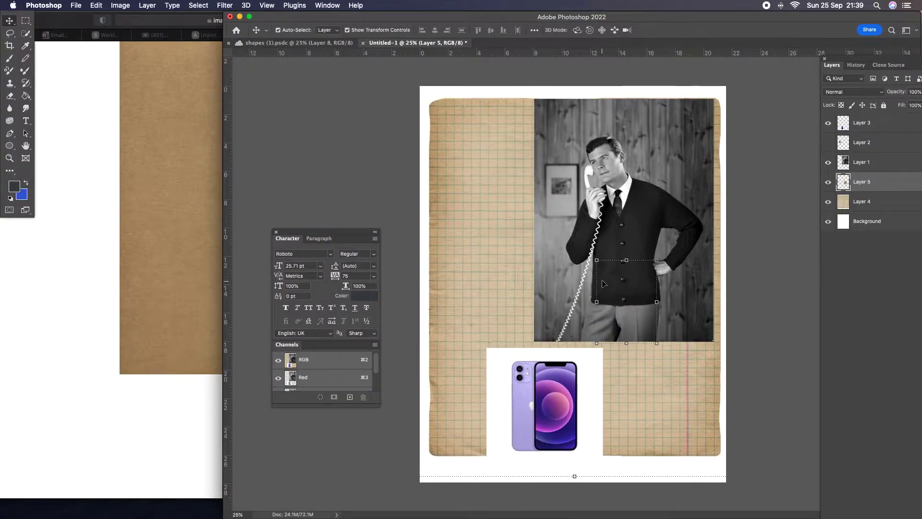
Step: Shift the black-and-white photo of the man to the page's left edge and bring the brown paper layer to the front of the stack
drag(622, 281, 518, 311)
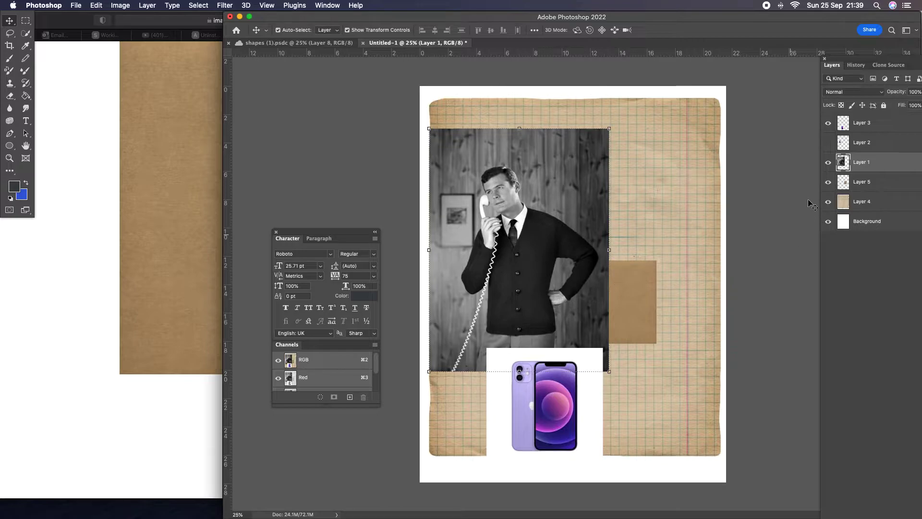
click(872, 184)
drag(872, 182, 864, 120)
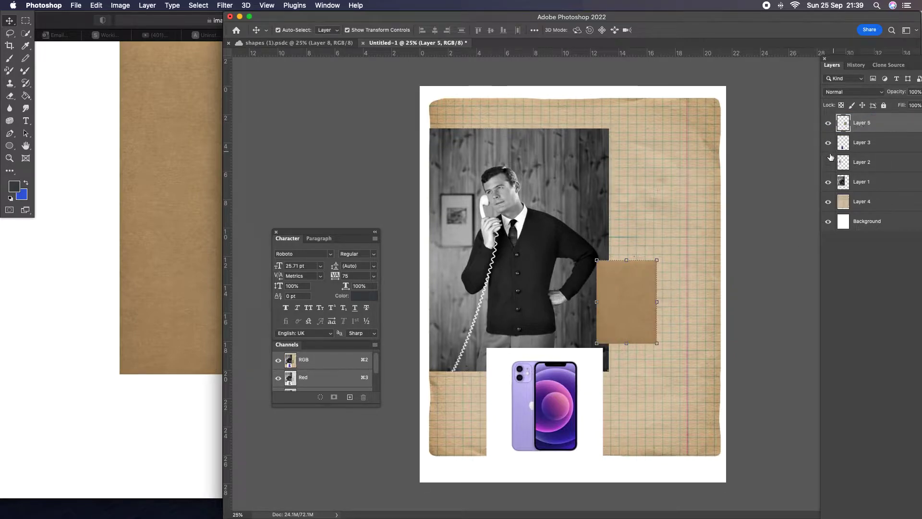
Step: Enlarge the brown paper to about 281% and place it over the right half of the page
drag(657, 260, 721, 168)
drag(595, 346, 550, 406)
drag(632, 318, 625, 283)
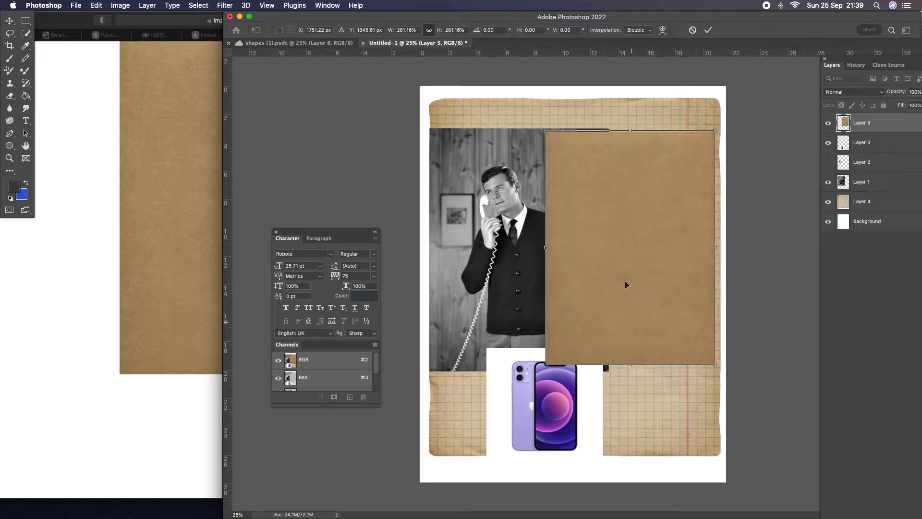
click(709, 31)
drag(638, 212, 641, 208)
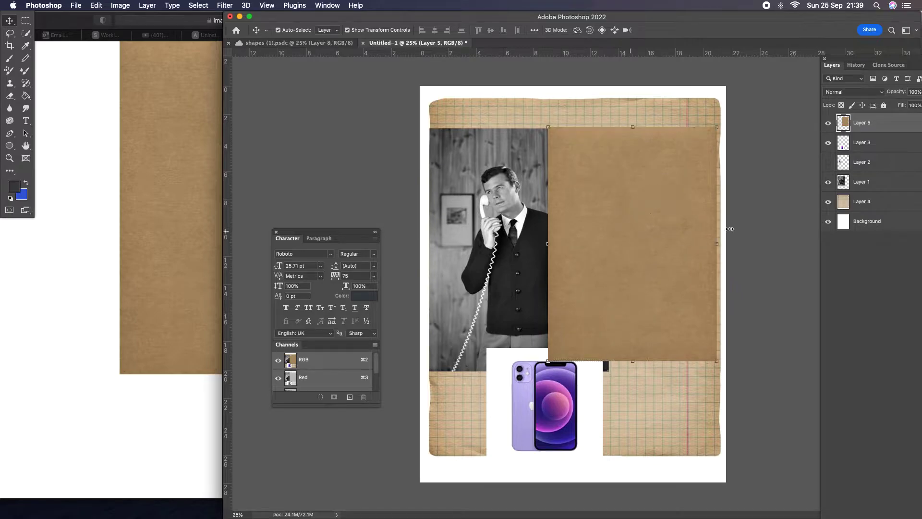
Step: Hide Layers 1, 4 and 3 and move the brown paper up near the page's upper right corner
click(828, 183)
click(828, 201)
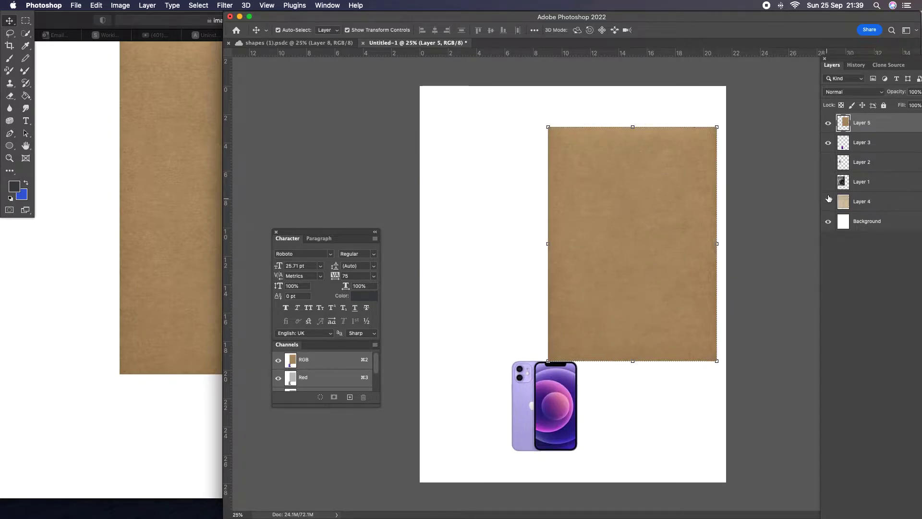
click(827, 143)
drag(676, 171, 667, 144)
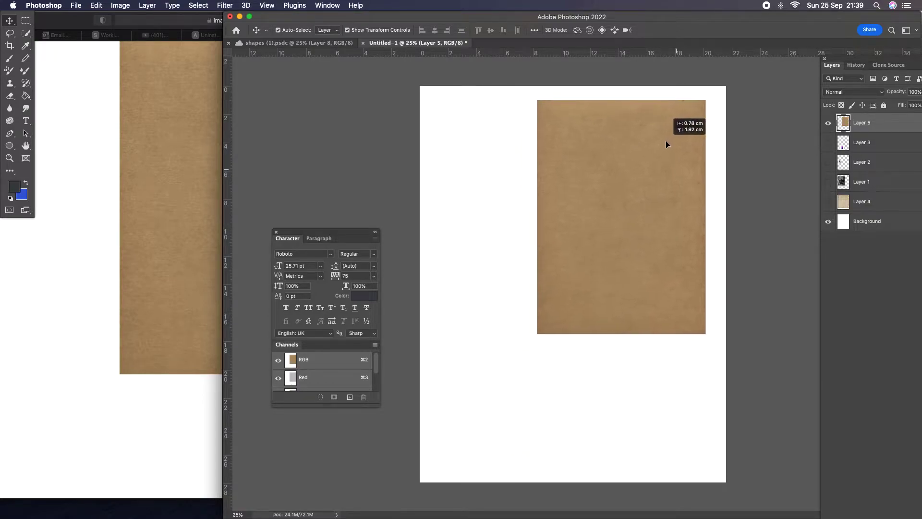
Step: Show and re-hide Layers 3, 2 and 1 one at a time to check what each contains
click(828, 143)
click(829, 143)
click(827, 163)
click(826, 164)
click(827, 183)
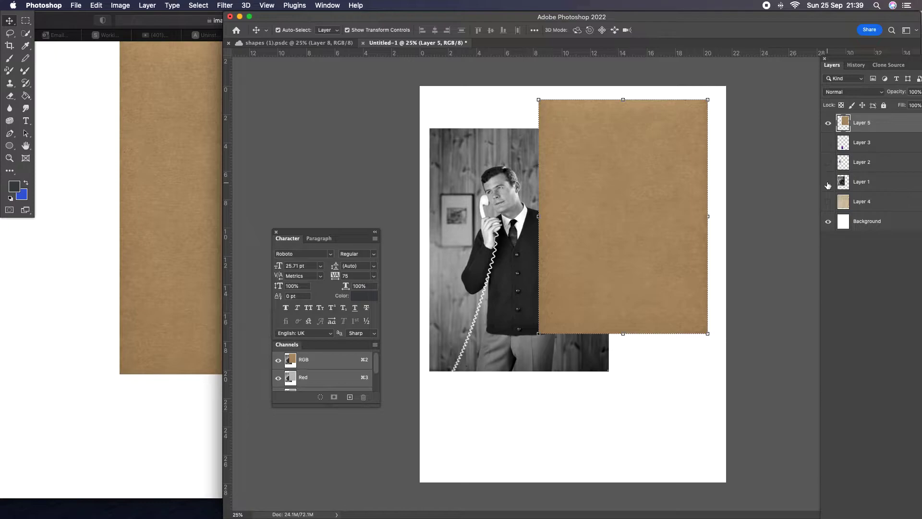
click(828, 182)
click(829, 184)
click(827, 184)
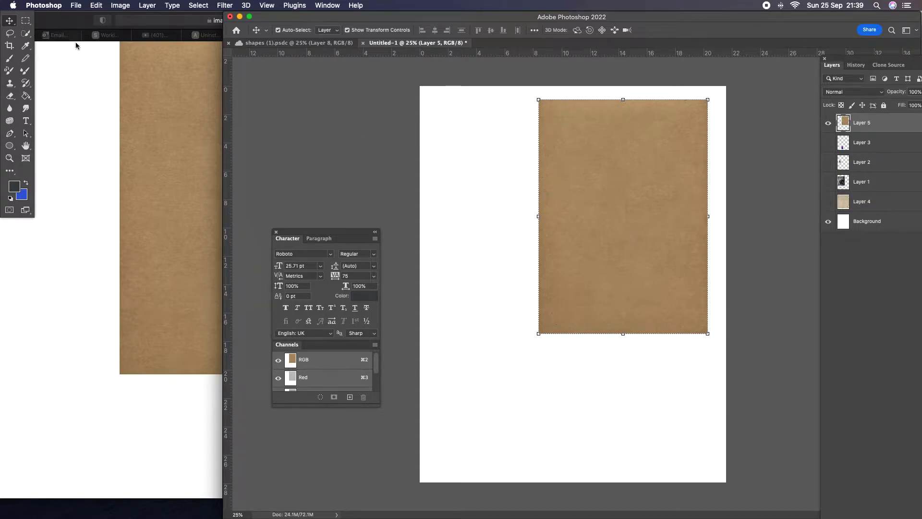
Step: Make a near-circular Elliptical Marquee selection on the upper part of the brown paper, and reposition the document window and layer list
click(24, 25)
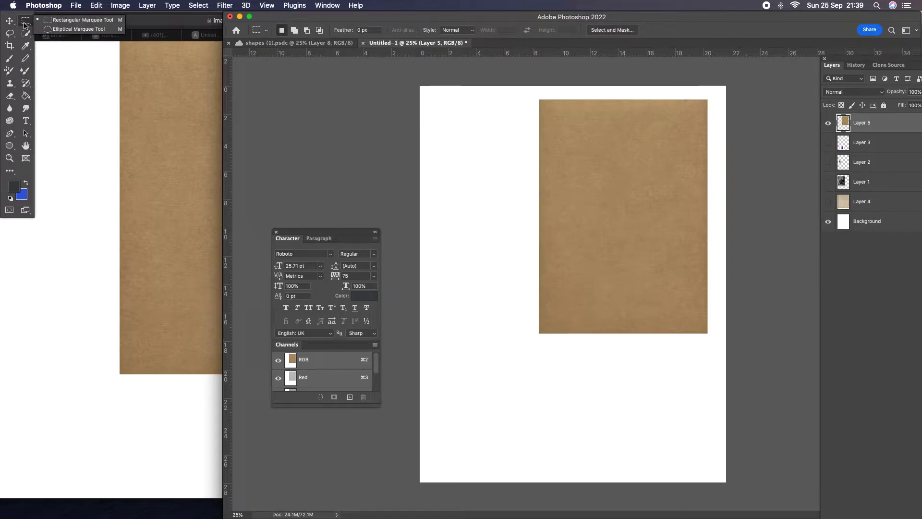
click(77, 29)
drag(582, 137, 709, 255)
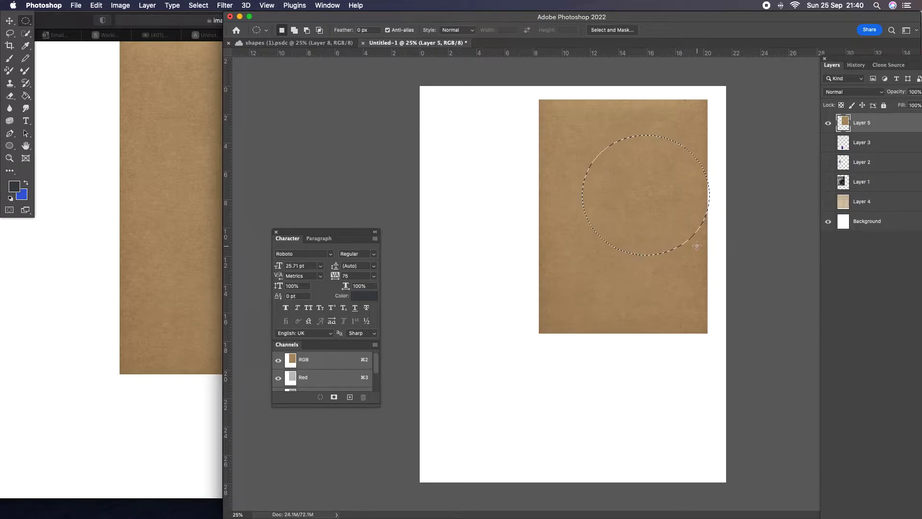
drag(624, 145, 603, 121)
drag(714, 18, 614, 3)
drag(863, 58, 734, 19)
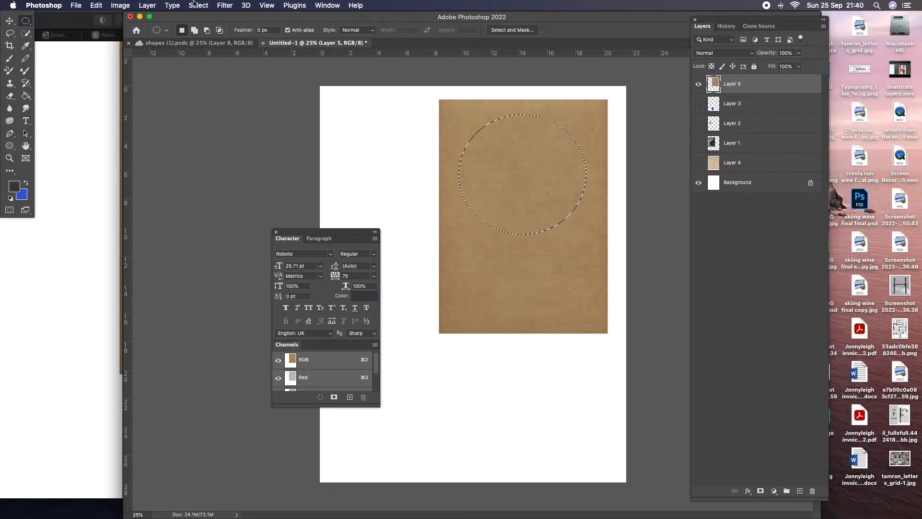
Step: Copy the selected oval of brown paper and paste it as a new layer, toggling the full sheet's visibility to check the cut-out
click(96, 6)
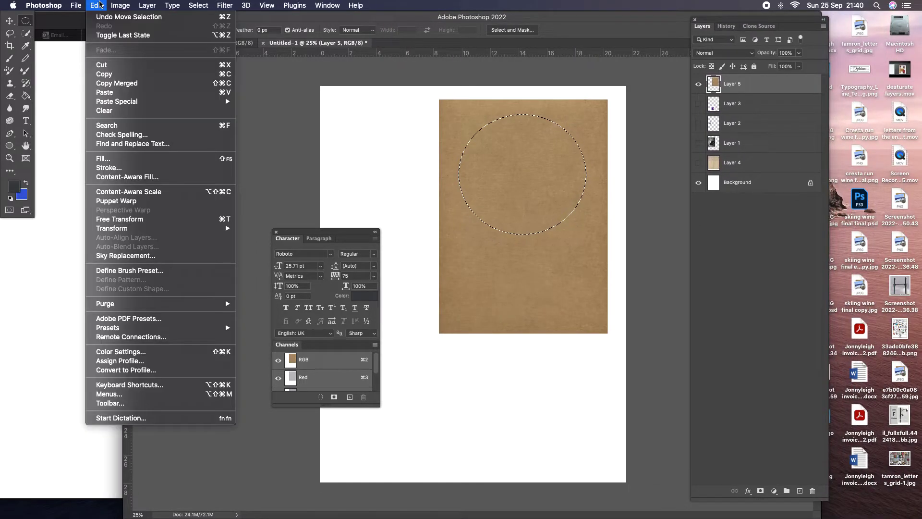
click(116, 75)
click(103, 7)
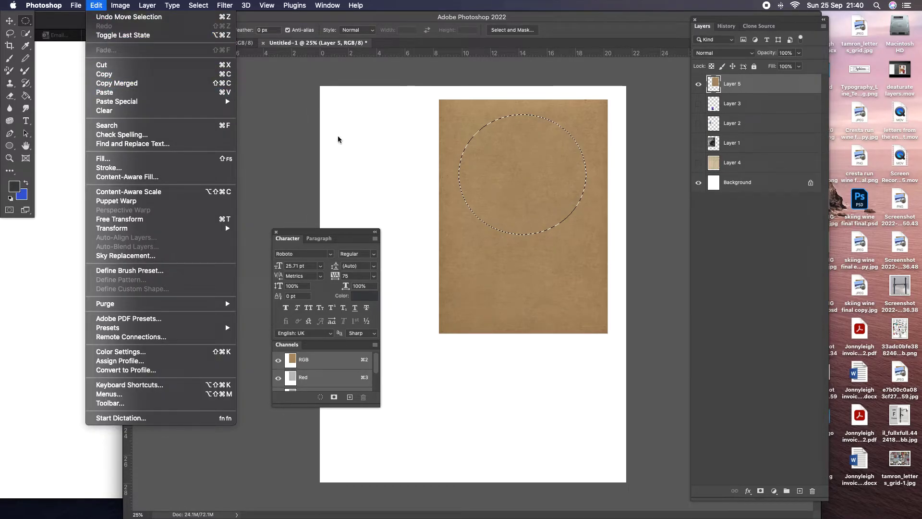
click(181, 92)
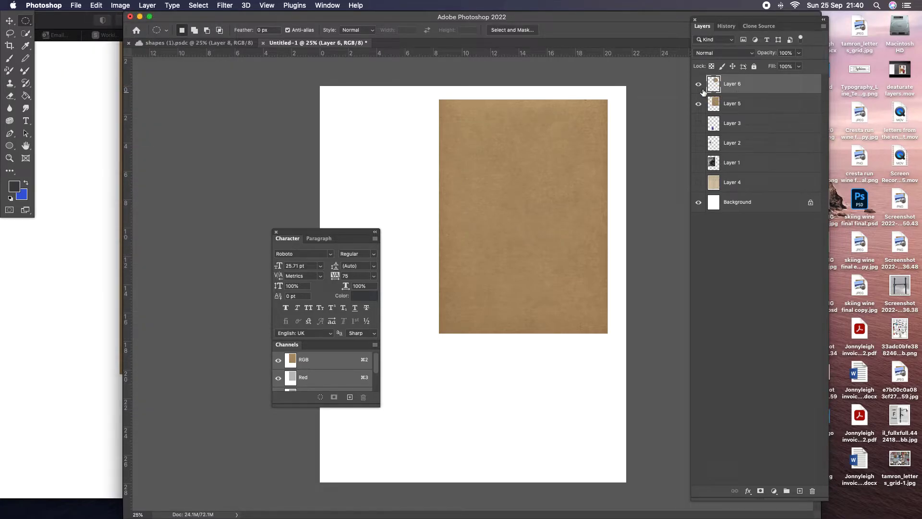
click(700, 105)
click(700, 104)
click(699, 105)
click(699, 105)
Step: Select a smaller circle on the upper part of the full paper sheet on Layer 5 and add a layer mask from it
click(755, 103)
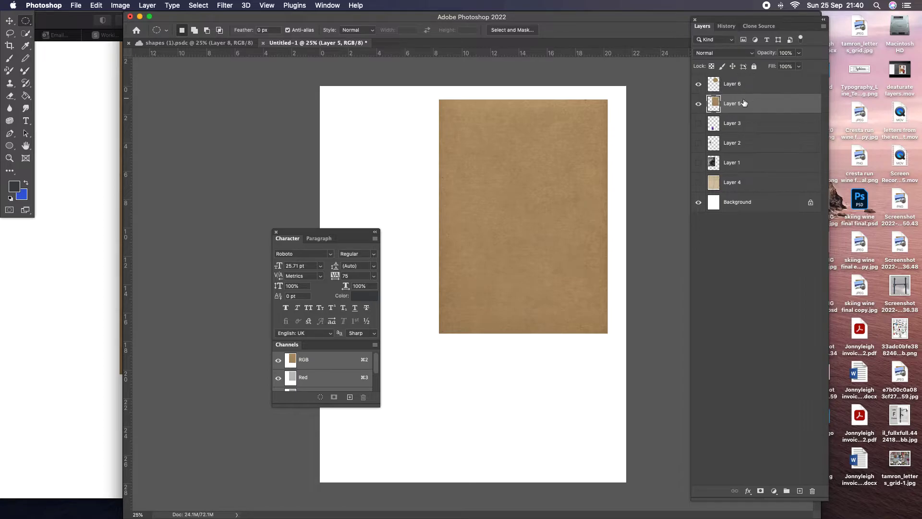
drag(488, 135, 572, 221)
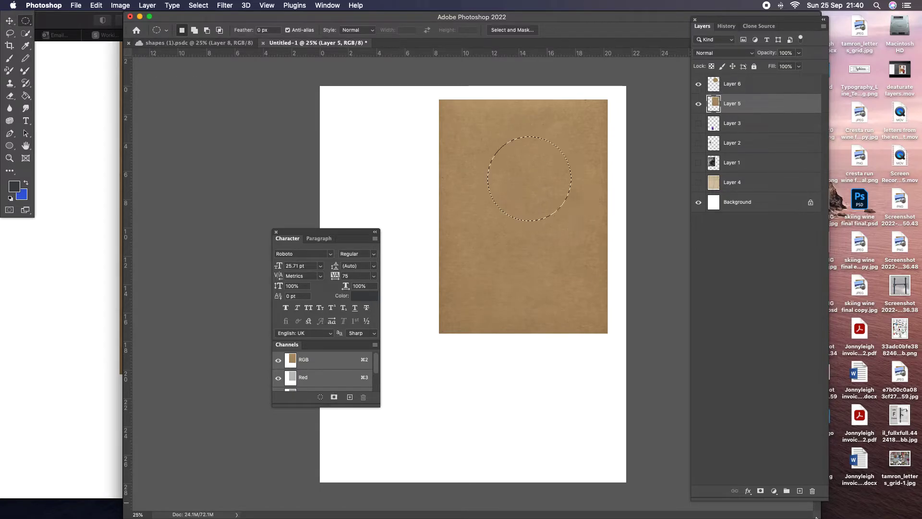
click(760, 491)
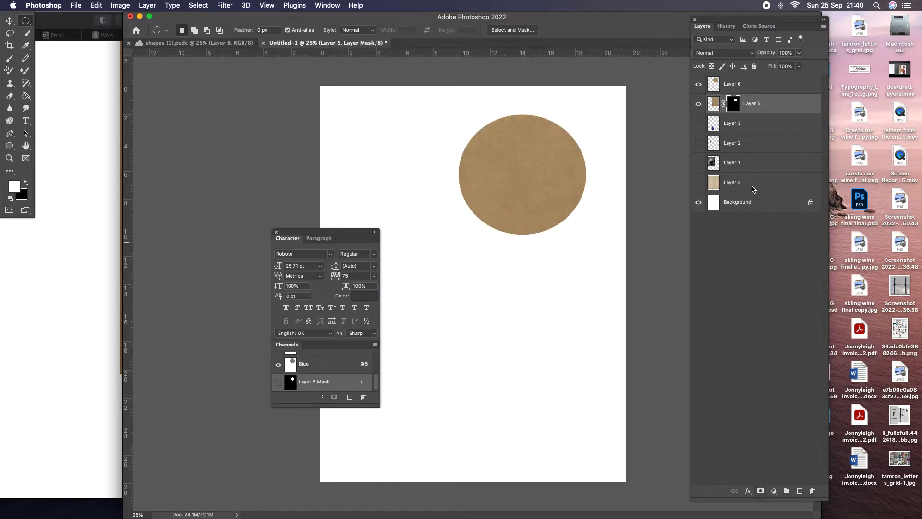
Step: Compare the masked circle on Layer 5 with the pasted oval on Layer 6, leaving only the oval shown over the Background
click(699, 87)
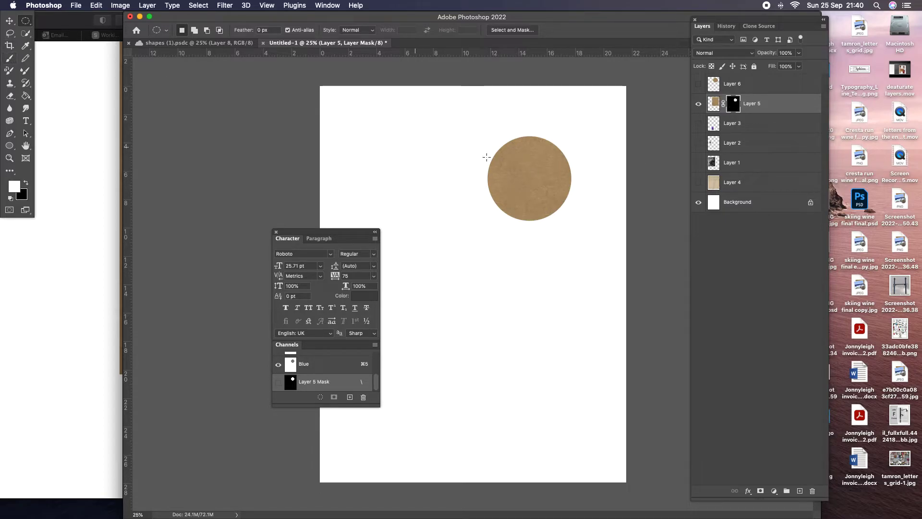
click(698, 104)
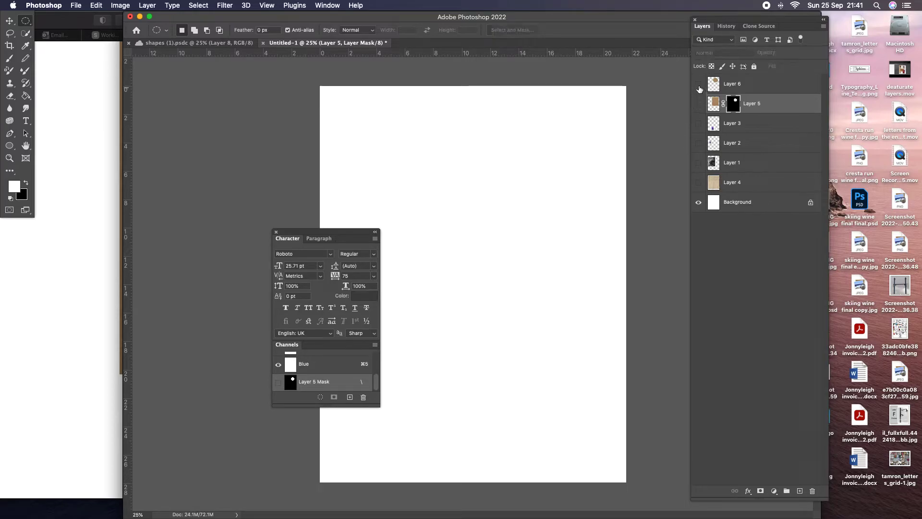
click(699, 85)
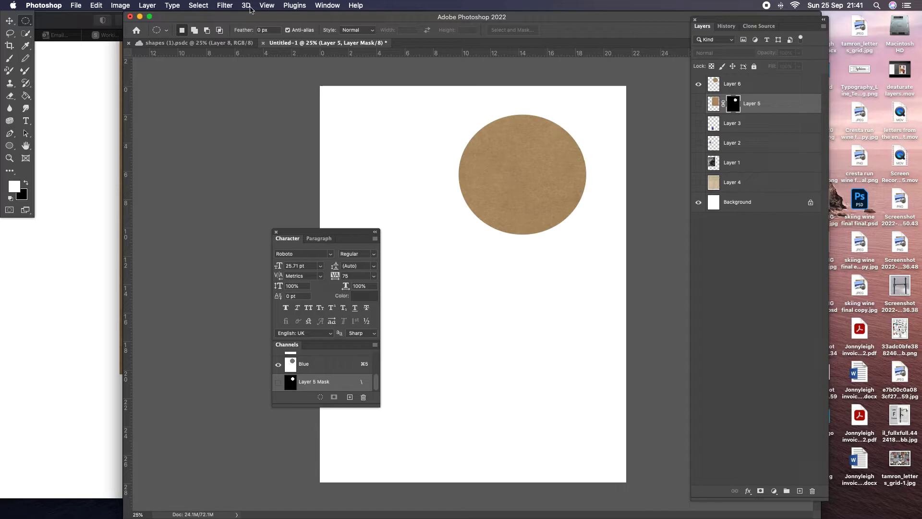
click(125, 5)
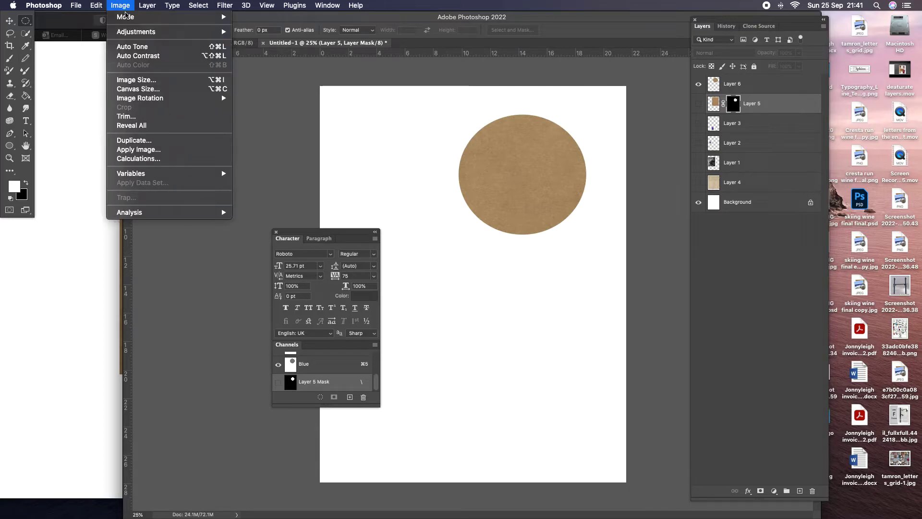
mouse_move(127, 32)
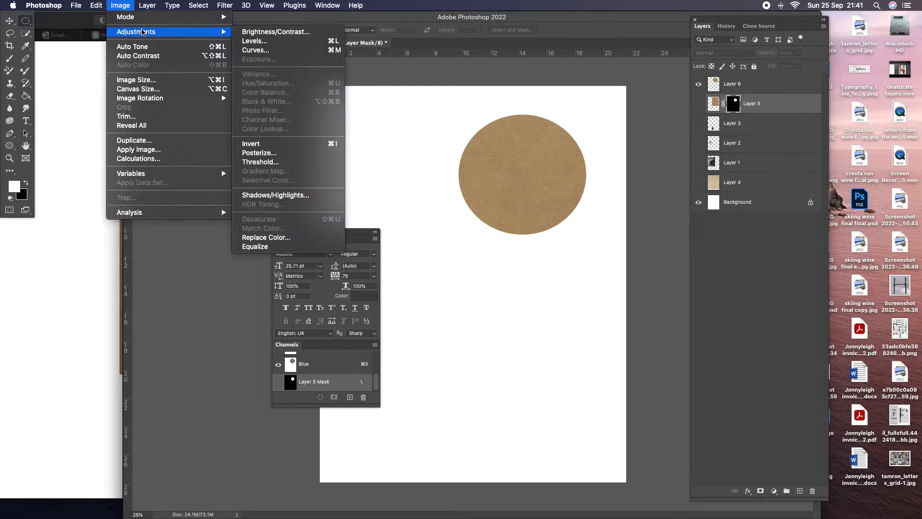
mouse_move(148, 5)
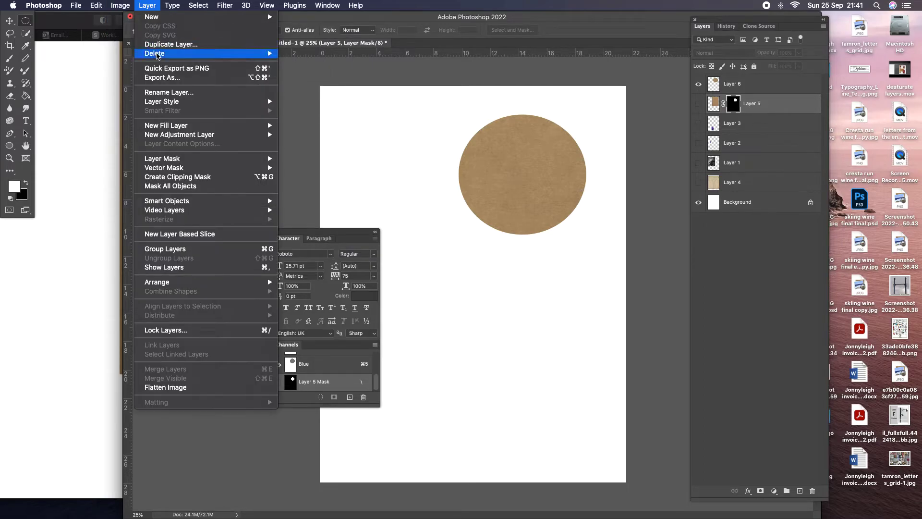
mouse_move(187, 101)
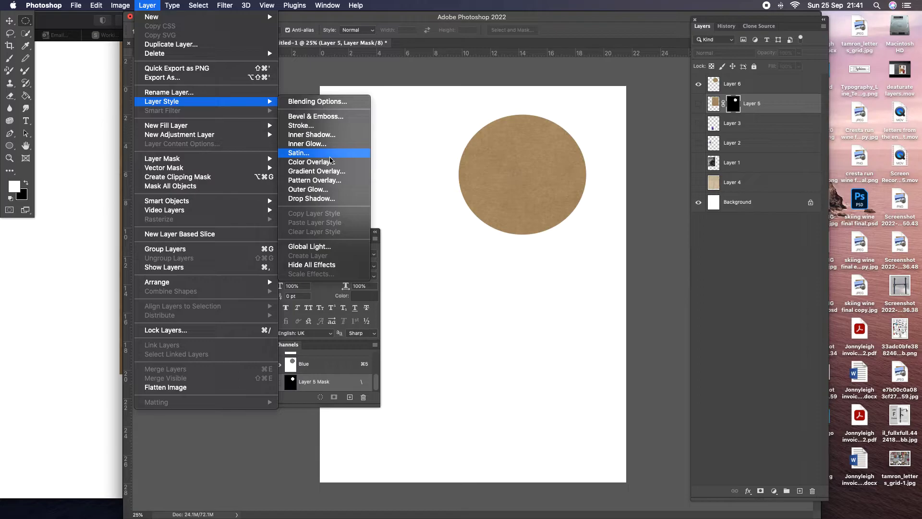
mouse_move(121, 5)
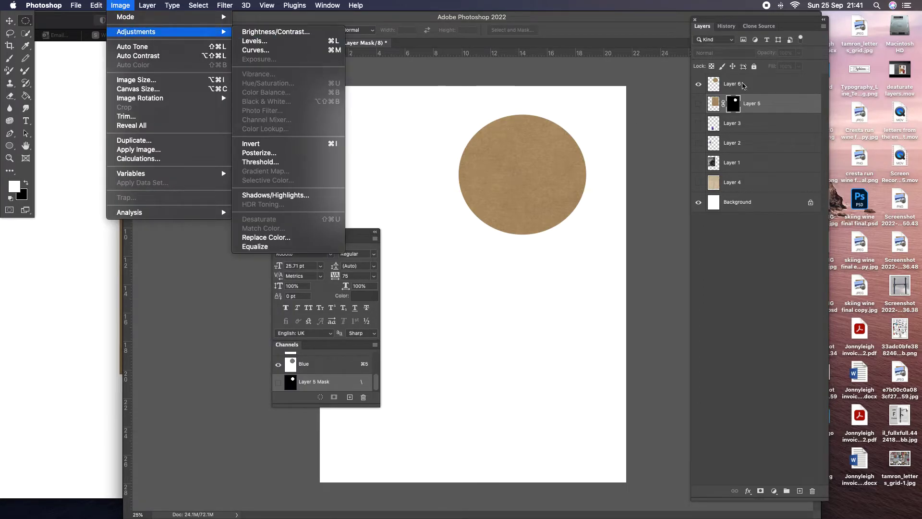
Step: Recolour the brown paper oval on Layer 6 blue using Hue/Saturation with Colorize on, Hue 196 and Saturation 52
click(742, 85)
click(742, 85)
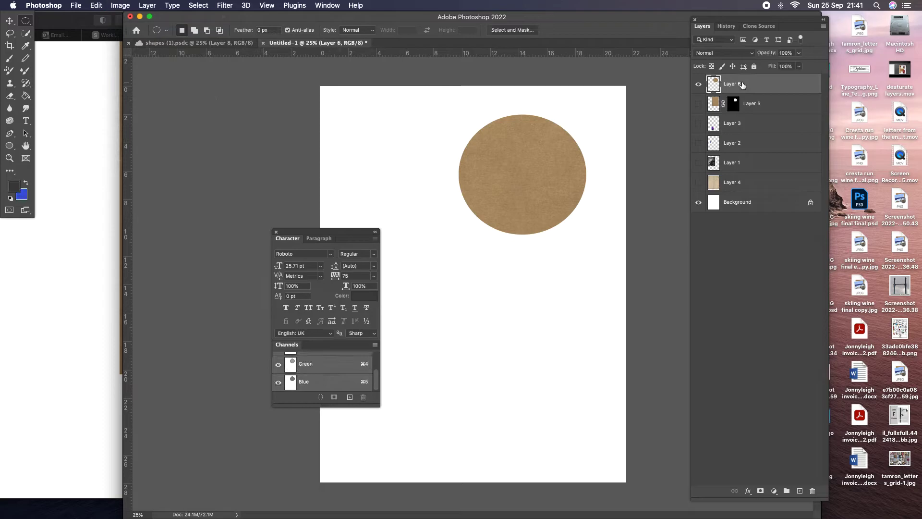
click(120, 5)
mouse_move(144, 31)
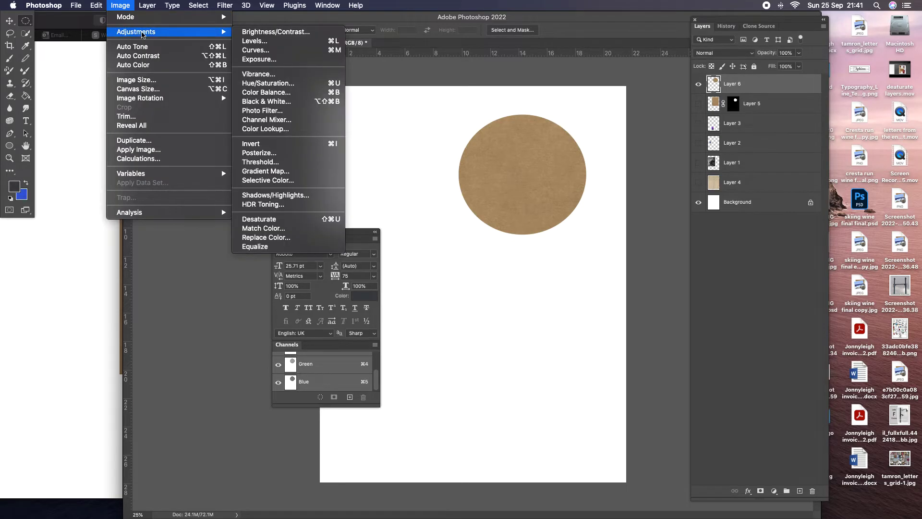
click(281, 83)
drag(613, 38, 316, 19)
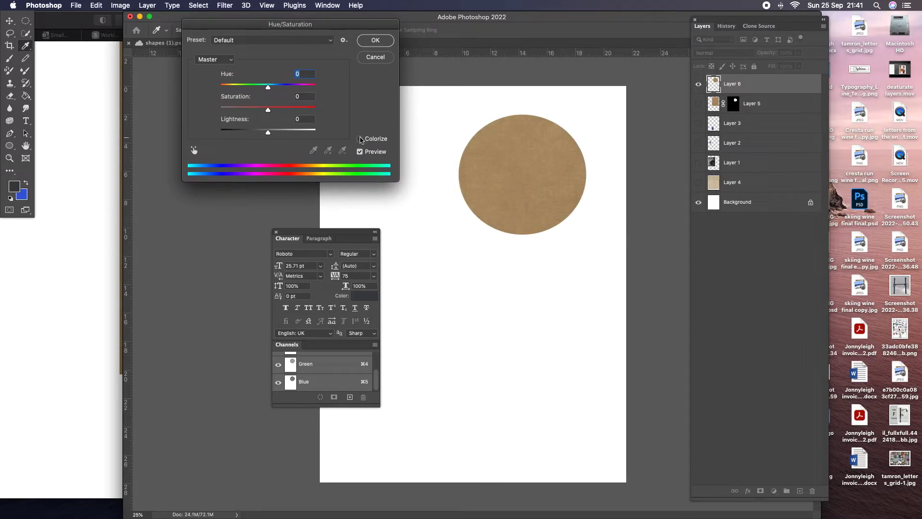
click(360, 139)
key(Tab)
mouse_move(276, 87)
mouse_down()
mouse_move(257, 87)
mouse_move(294, 88)
mouse_move(272, 87)
mouse_up()
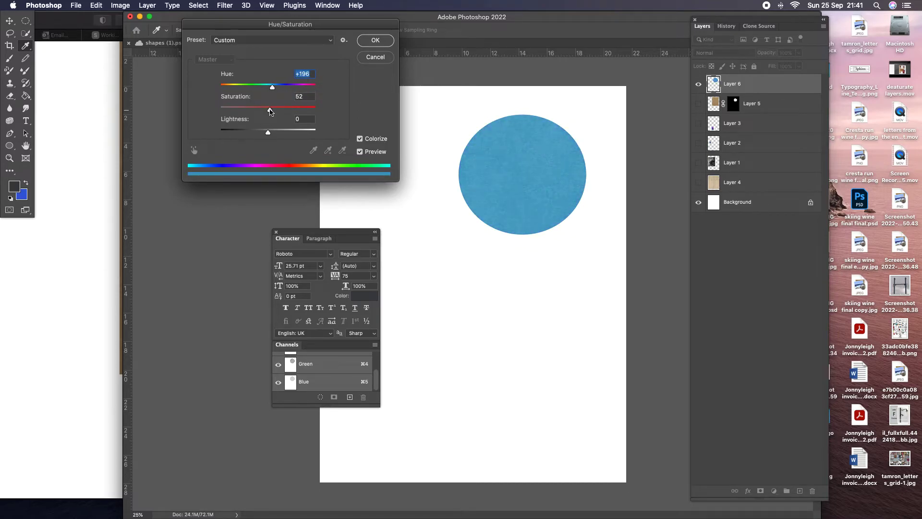
click(375, 41)
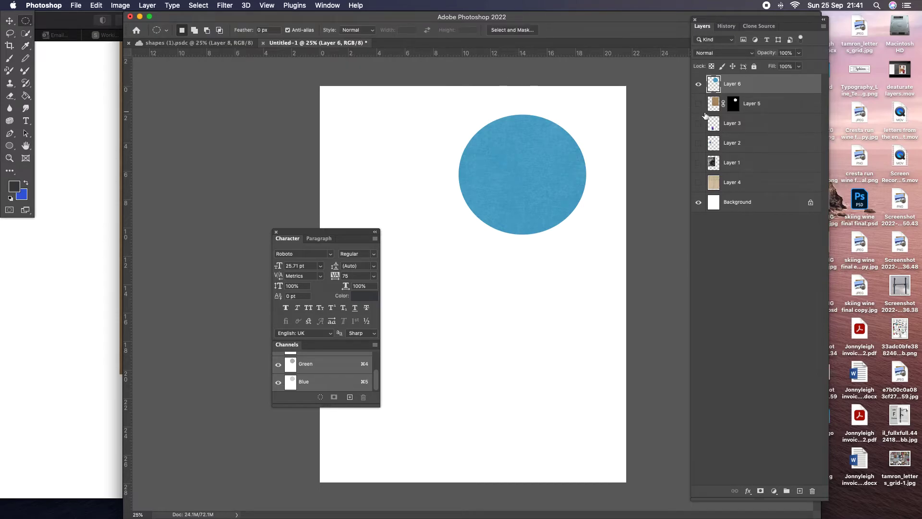
Step: Show the black-and-white photo on Layer 1 and make a circular marquee selection around the man's head and chest
click(699, 163)
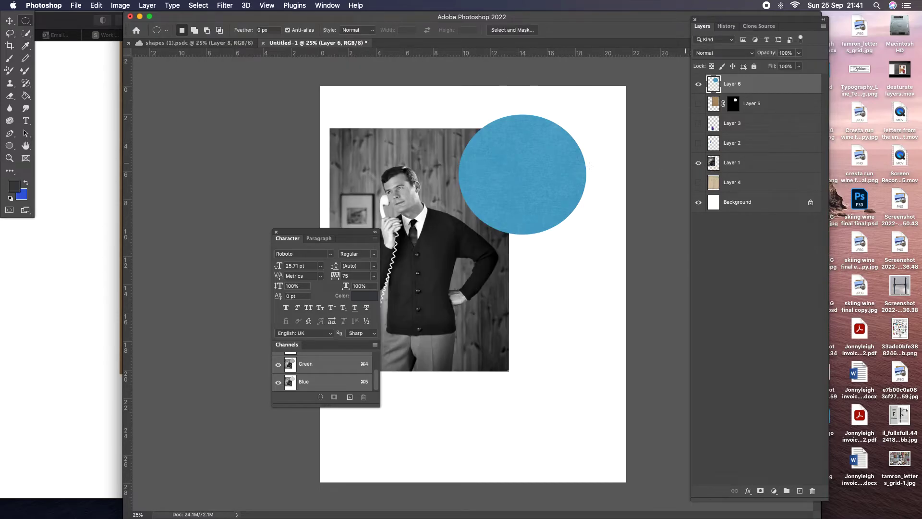
drag(323, 235, 212, 196)
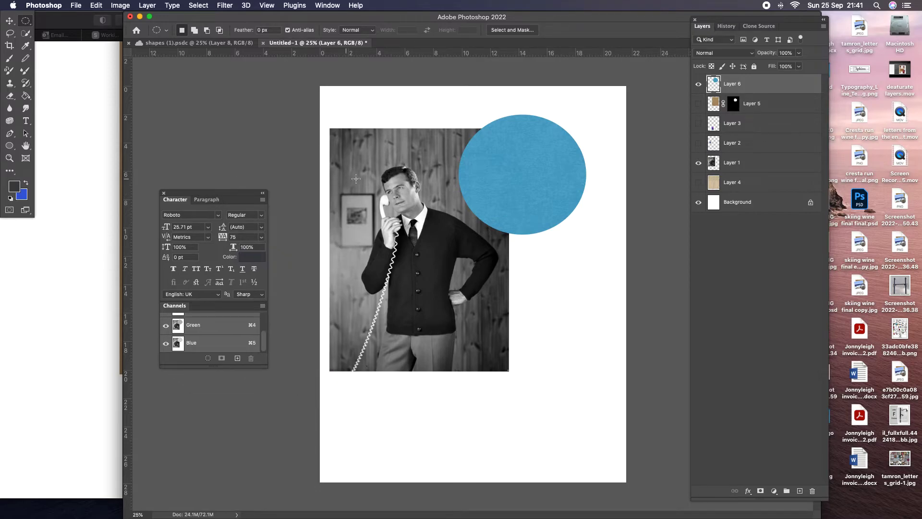
drag(354, 158, 460, 262)
click(739, 163)
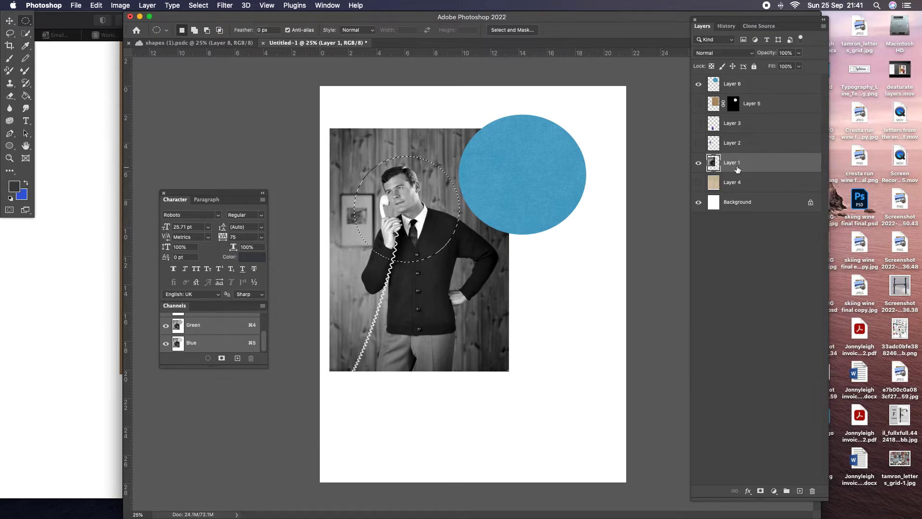
Step: Copy the circular selection of the photo, paste it as a new layer, and hide the full photo on Layer 1
click(95, 7)
click(107, 75)
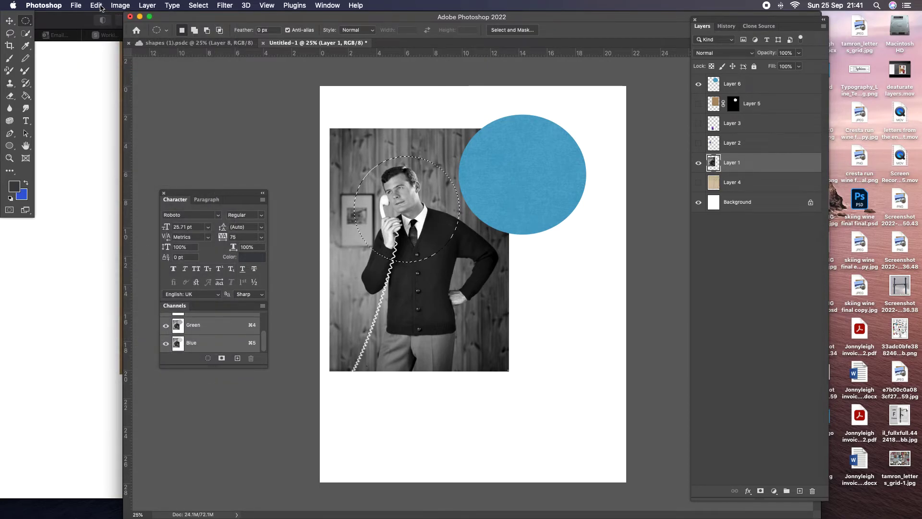
click(100, 6)
click(184, 94)
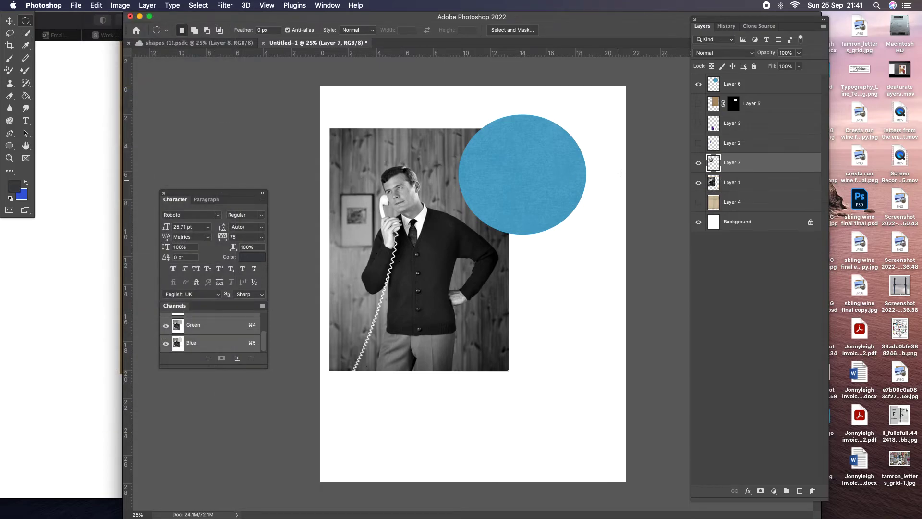
click(700, 183)
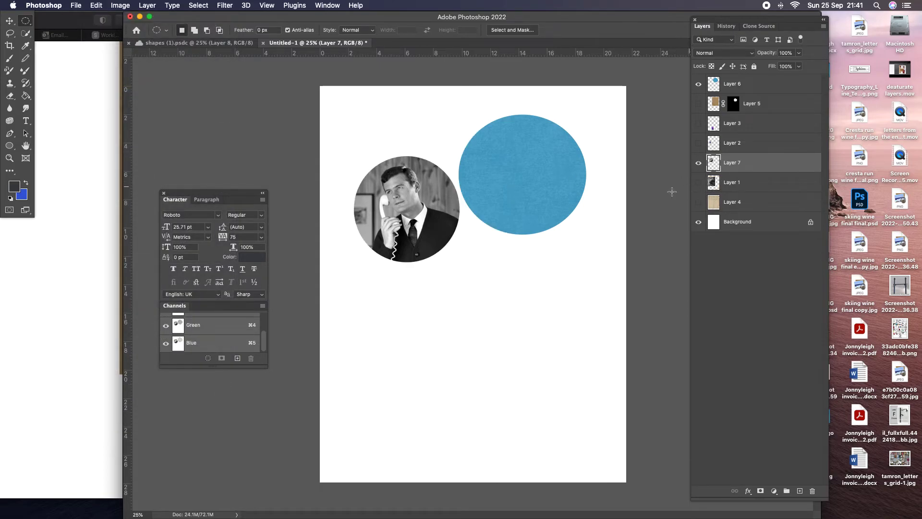
Step: Bring the circular photo cut-out to the top of the layer stack and position it over the blue oval, slightly off-centre
click(8, 21)
drag(395, 193, 506, 215)
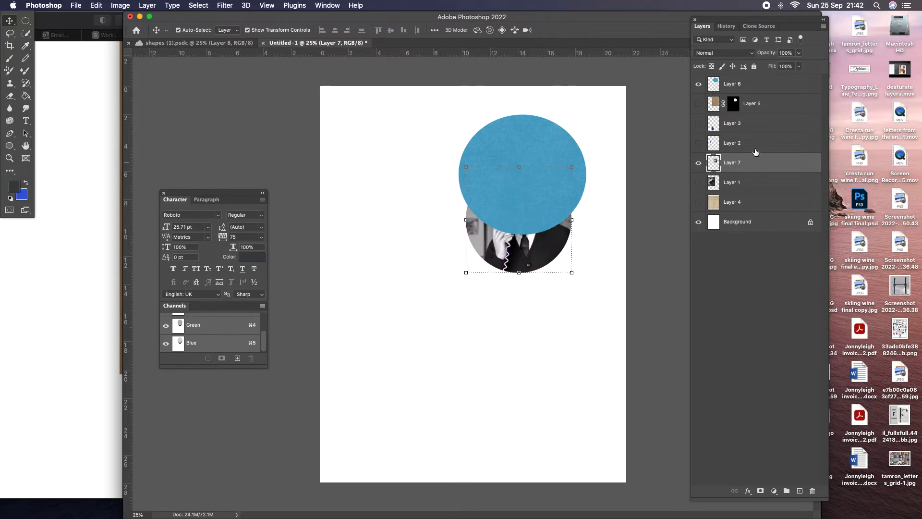
drag(748, 162, 739, 82)
drag(531, 226, 520, 184)
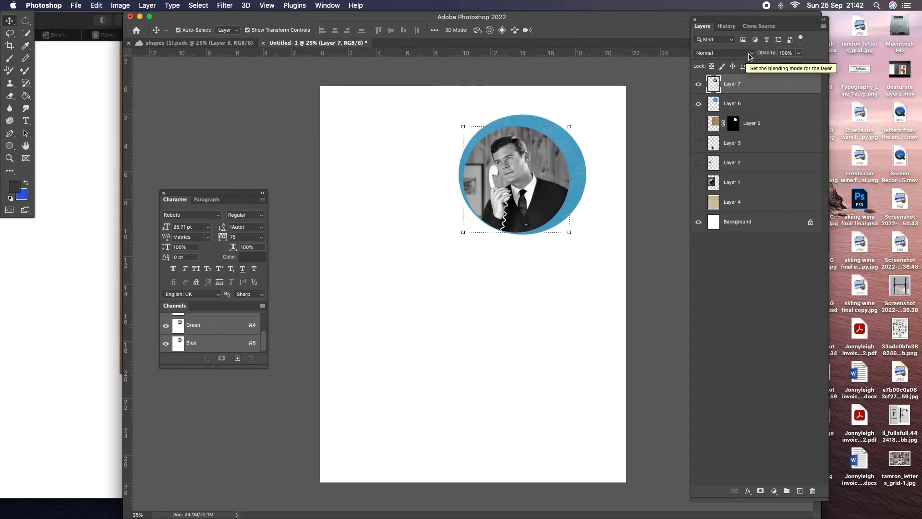
Step: Set the blending mode of the circular photo cut-out on Layer 7 to Multiply and deselect the layer
click(750, 57)
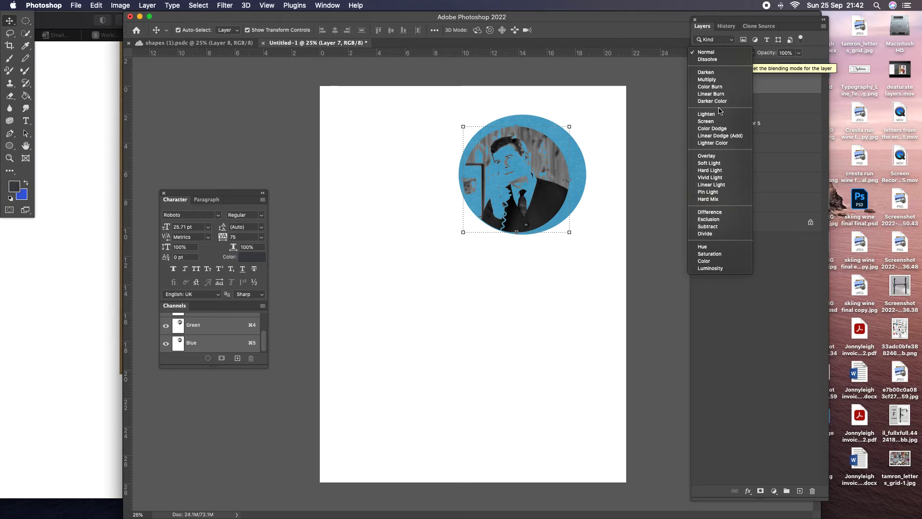
click(720, 79)
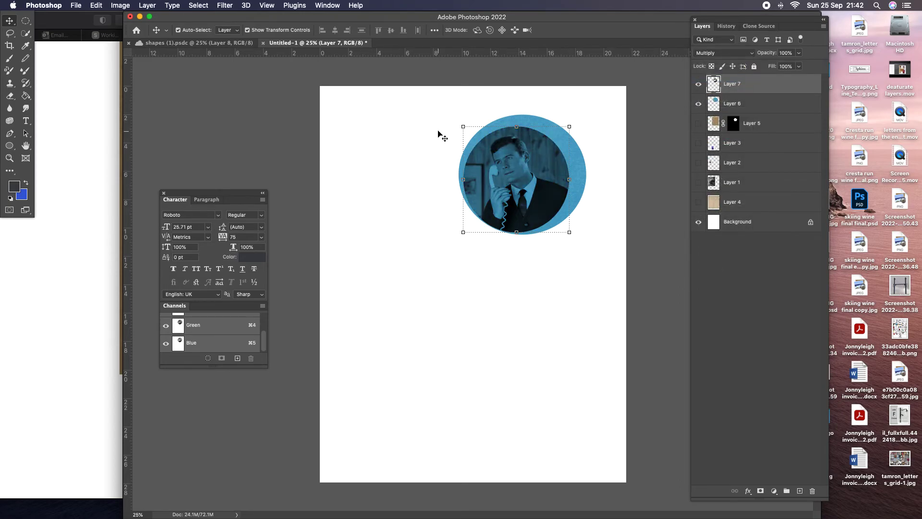
click(408, 115)
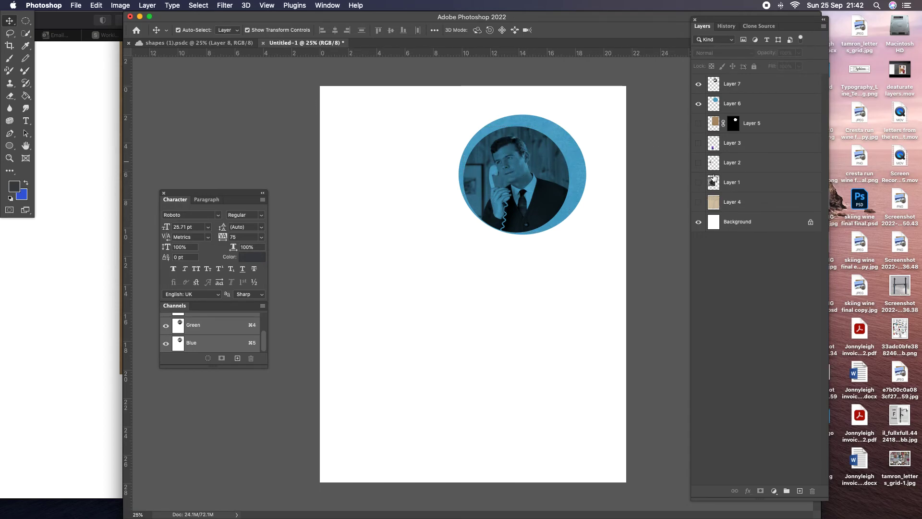
Step: Show the old grid paper on Layer 4 behind the blue portrait, and briefly preview the telephone image on Layer 2
click(698, 203)
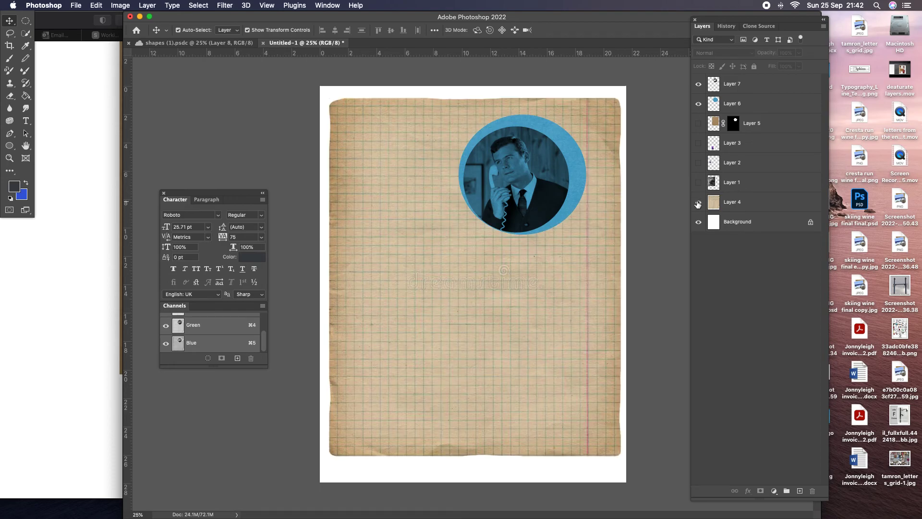
click(697, 163)
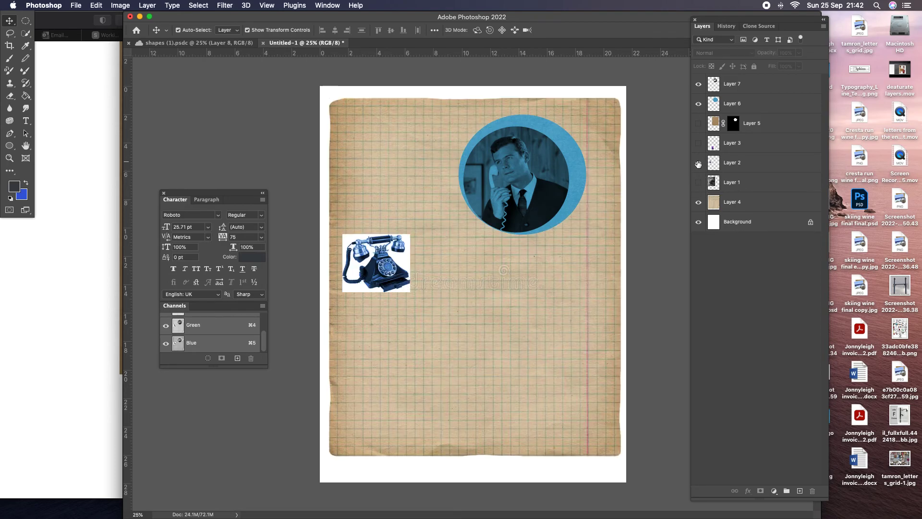
click(698, 163)
click(201, 43)
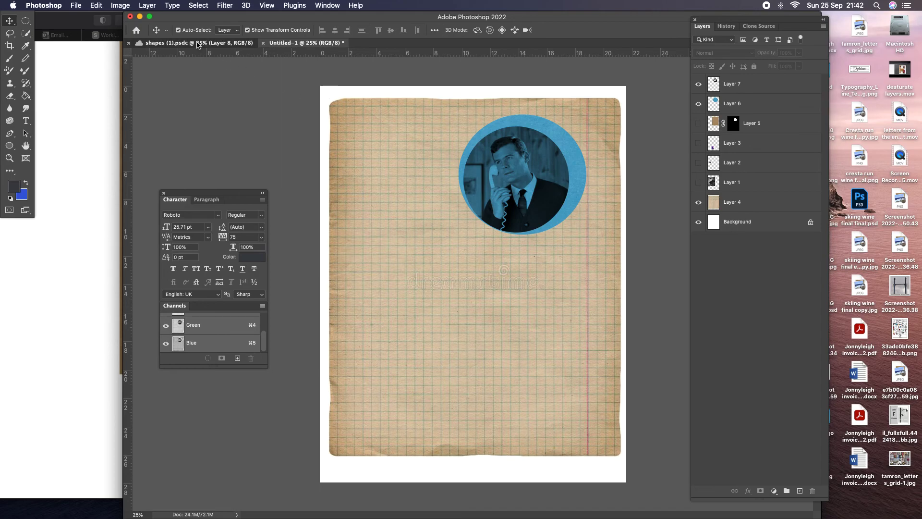
click(300, 44)
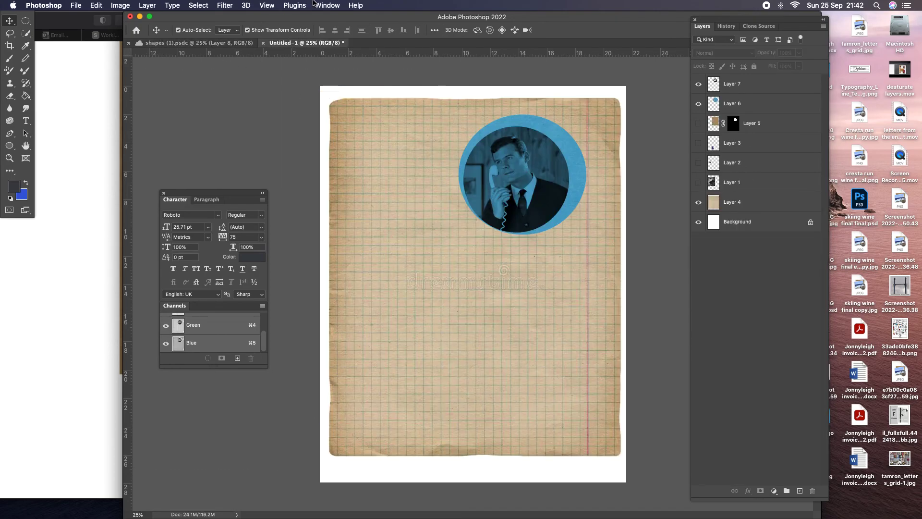